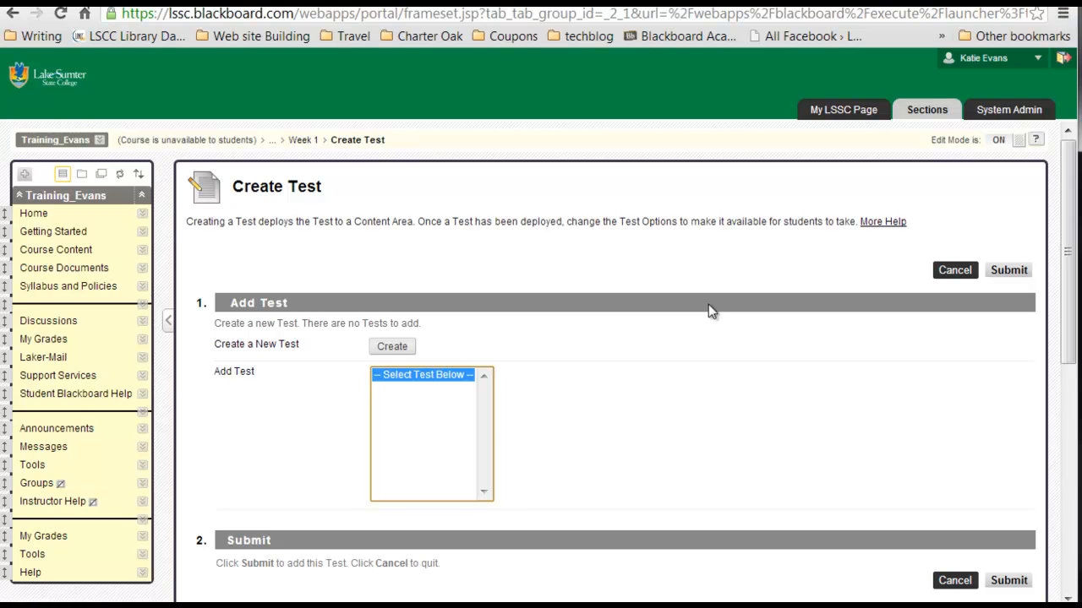
Step: Create a new test and name it "Week 1 Test 1"
left_click(400, 348)
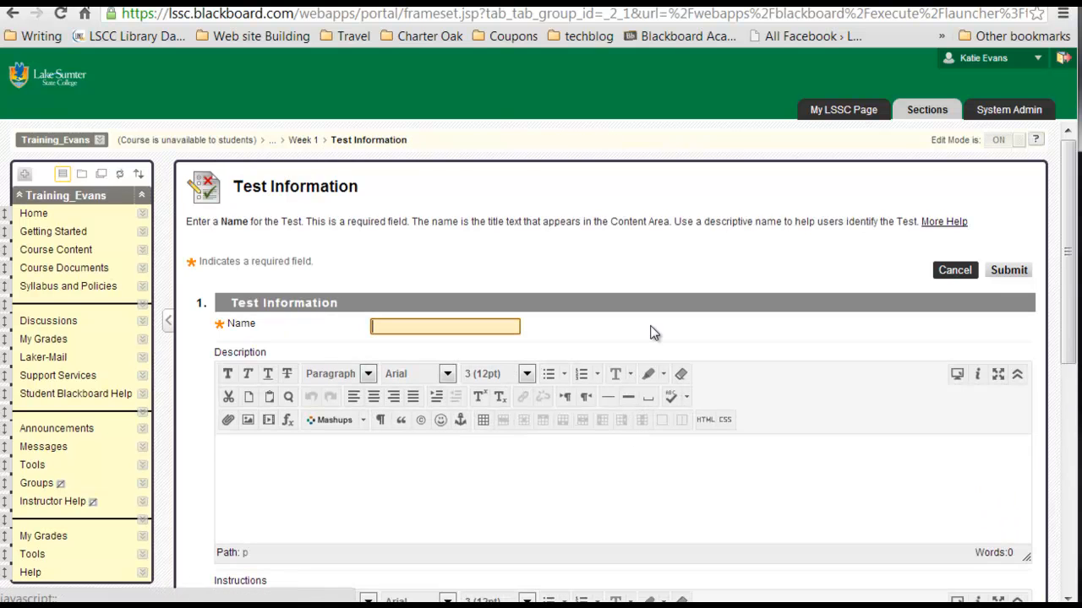
left_click_drag(1065, 222, 1052, 288)
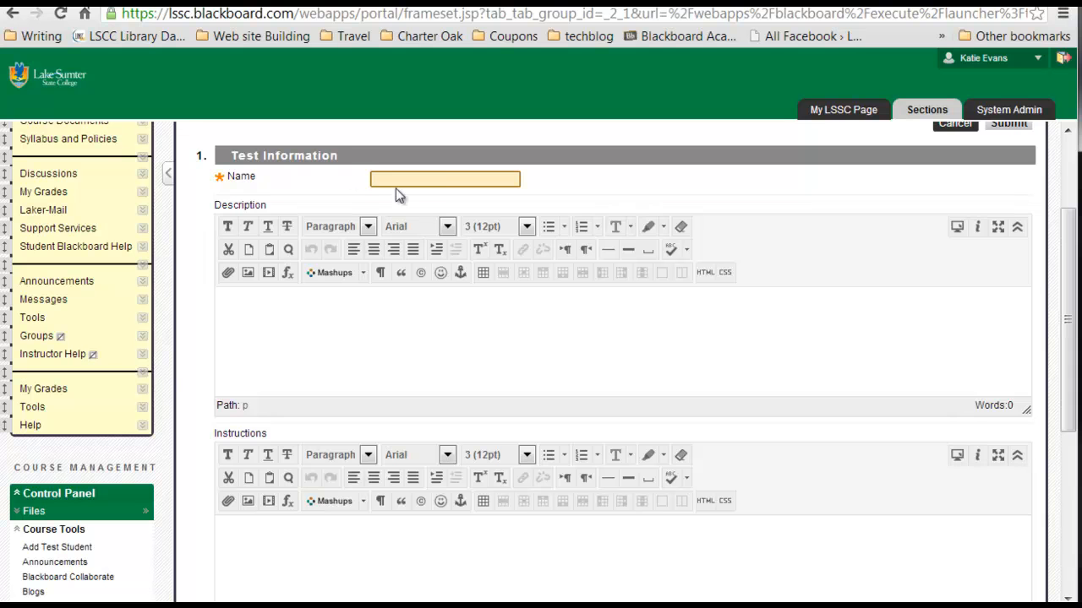
left_click(444, 180)
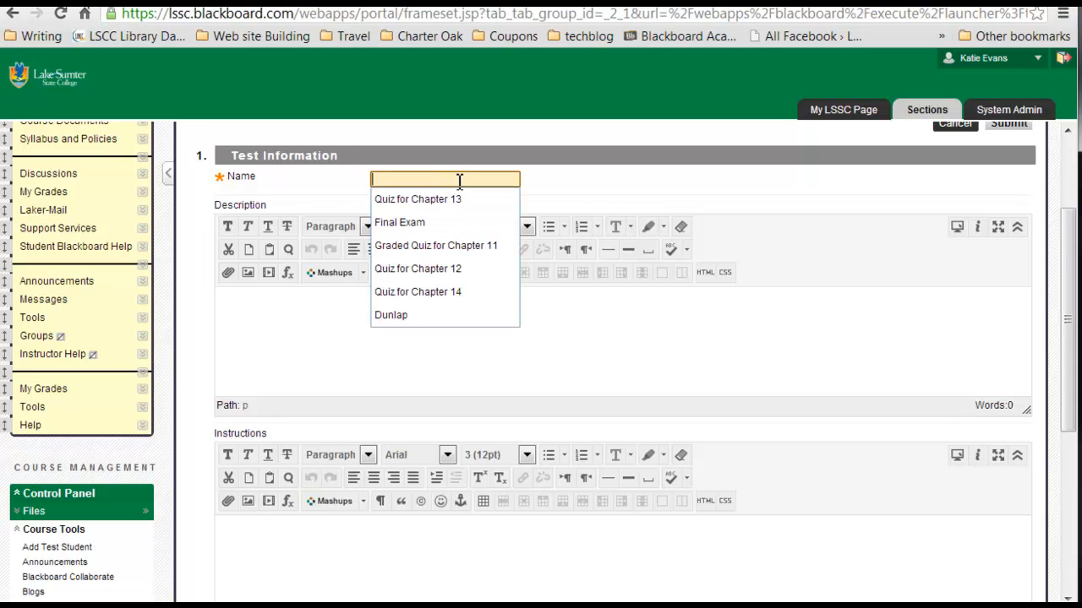
left_click(617, 193)
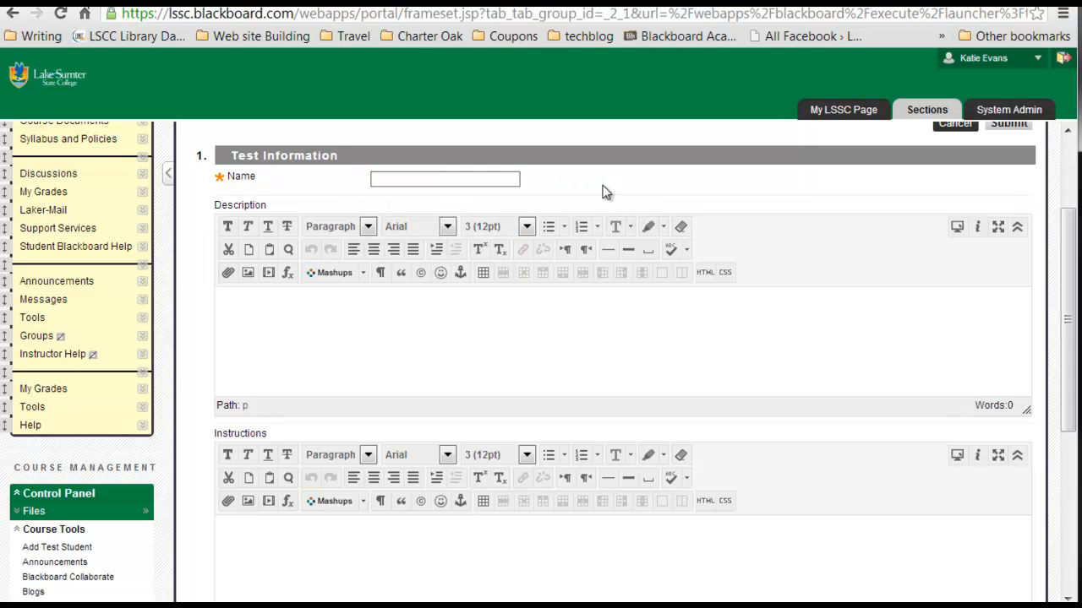
left_click(512, 180)
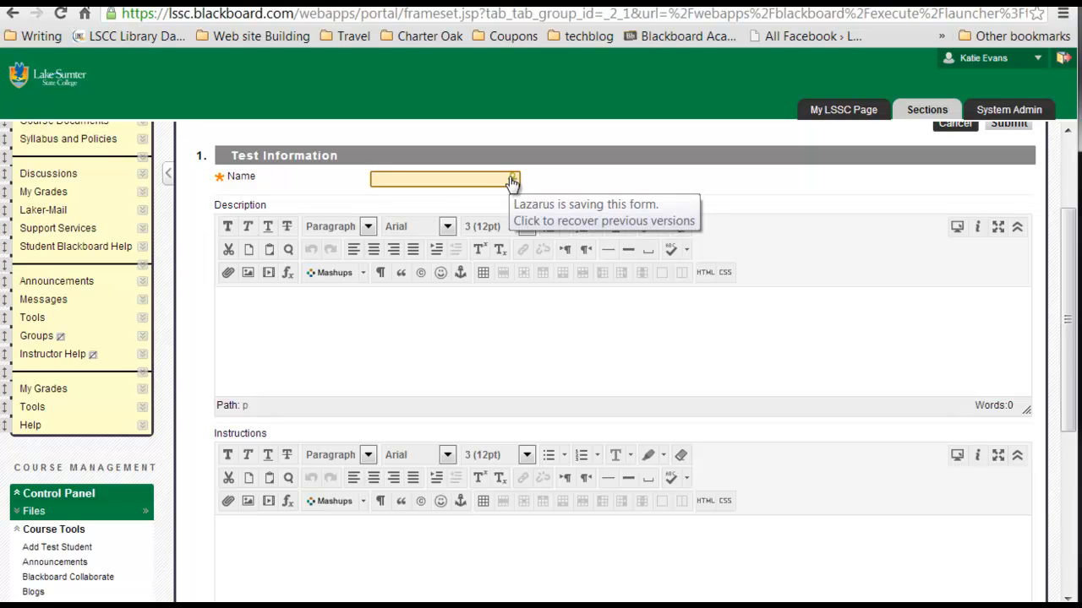
type("Week")
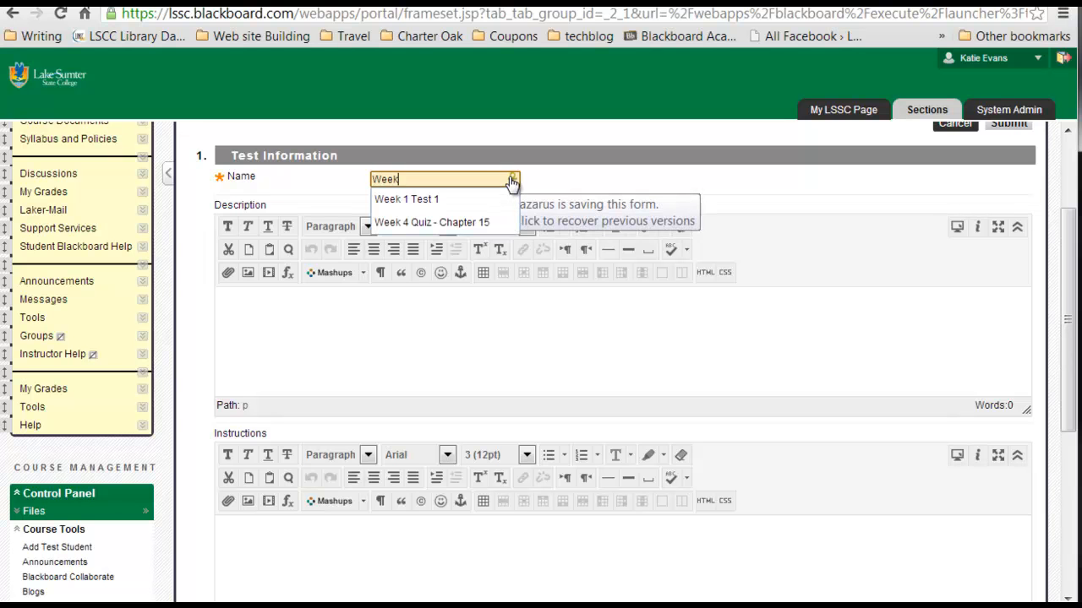
left_click(469, 199)
Step: Copy the test name into the Description and Instructions and submit the test information
left_click_drag(463, 179, 361, 178)
key("ctrl+c")
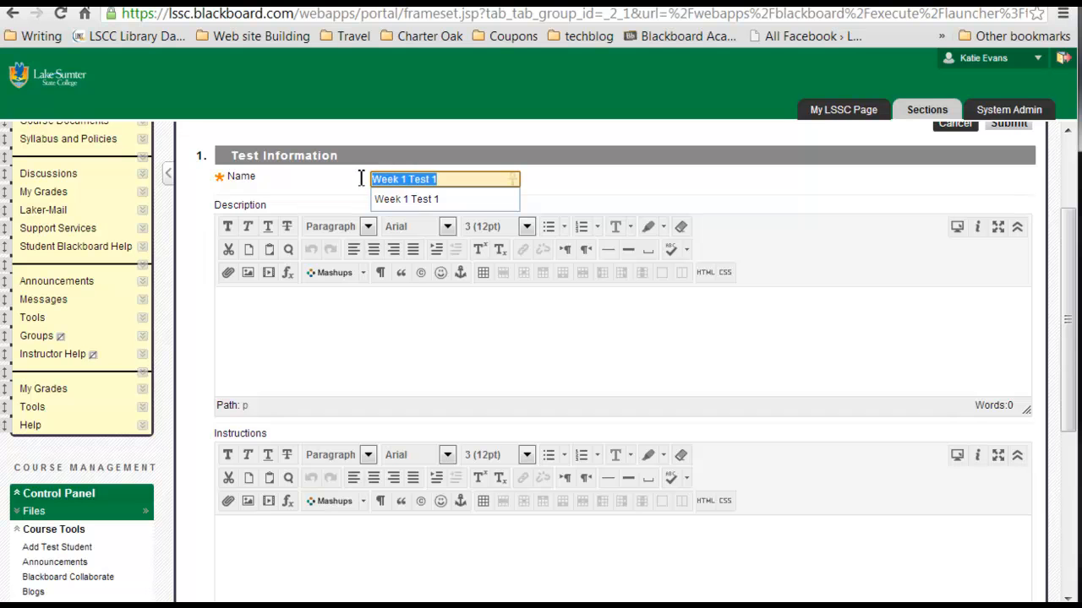
left_click(346, 348)
key("ctrl+v")
left_click(357, 570)
key("ctrl+v")
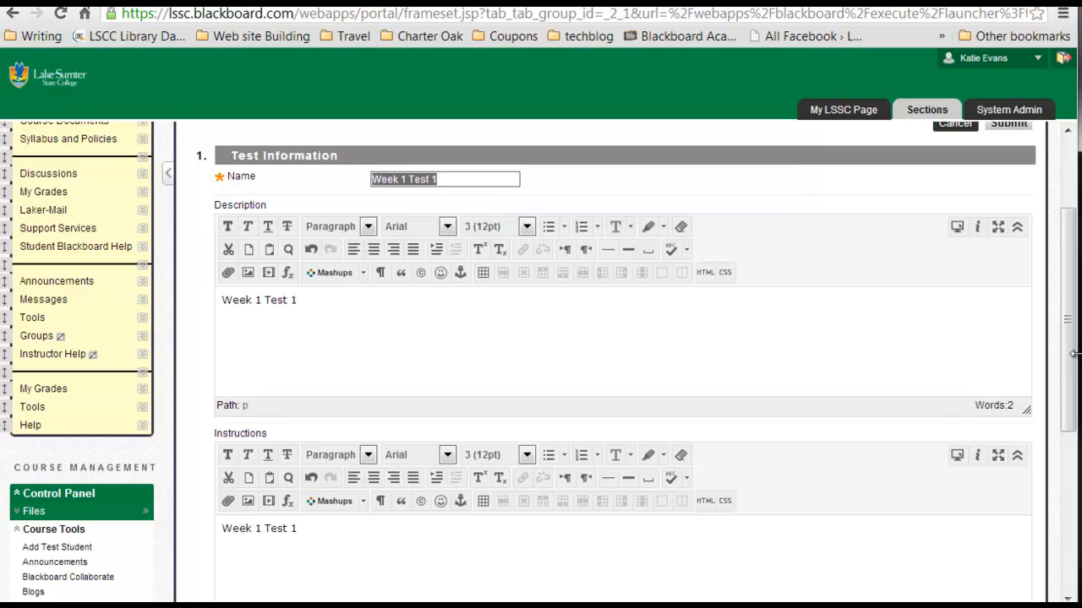
left_click_drag(1071, 356, 1069, 512)
left_click(1010, 437)
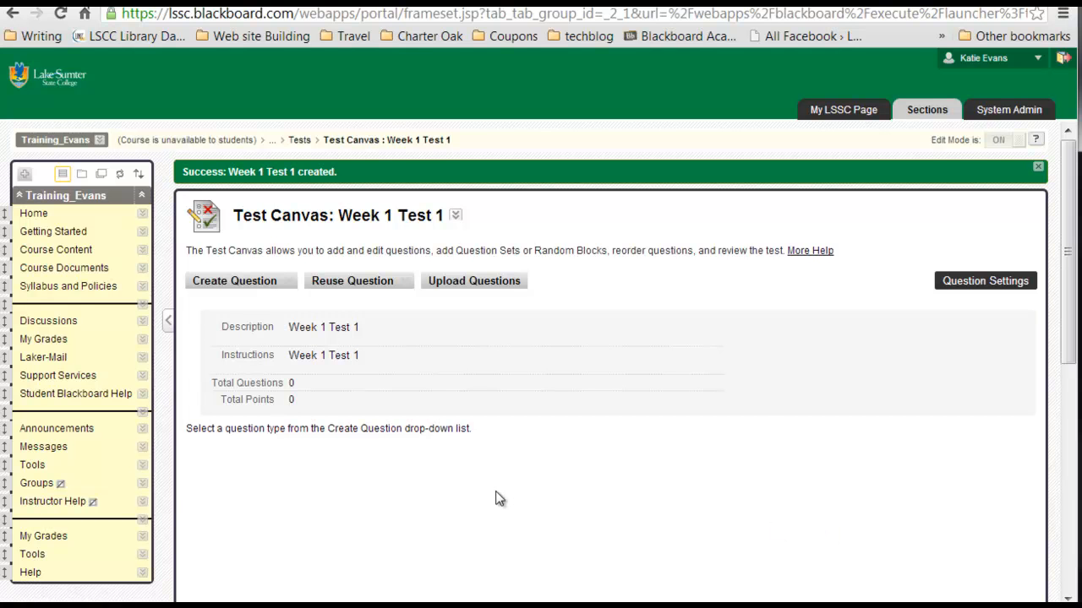
Step: Create a Multiple Choice question titled "Question 1" with the question text "Why are fire trucks red?"
scroll(498, 498, "down", 1)
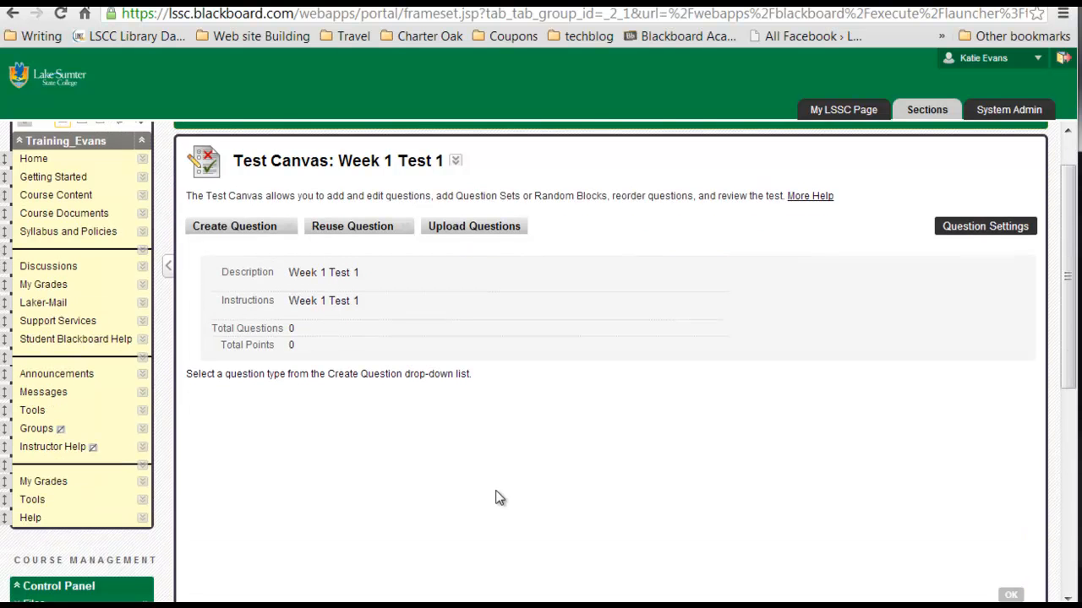
left_click(235, 229)
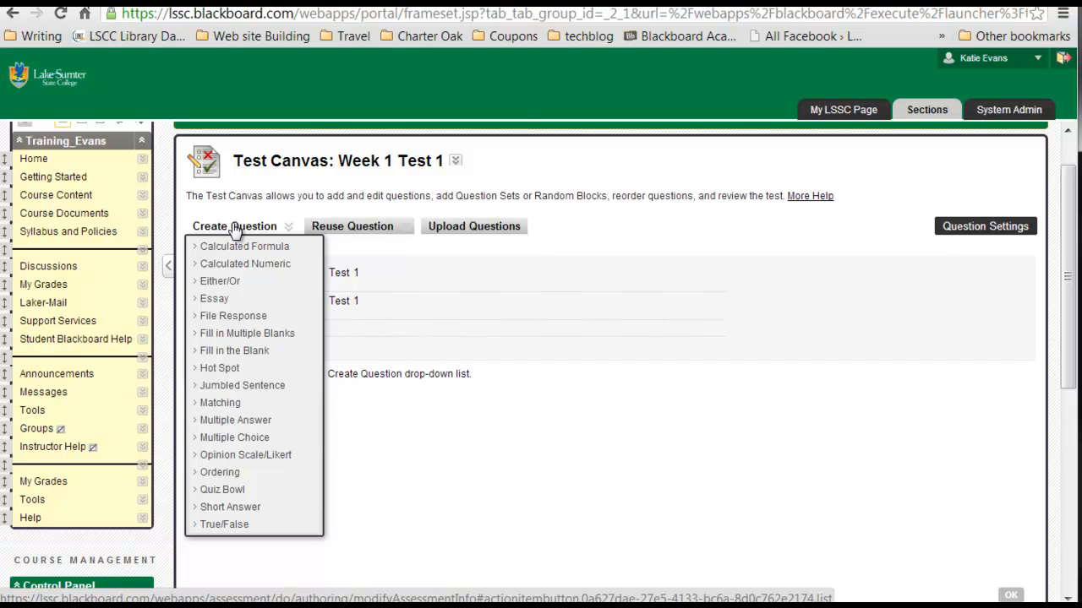
left_click(243, 446)
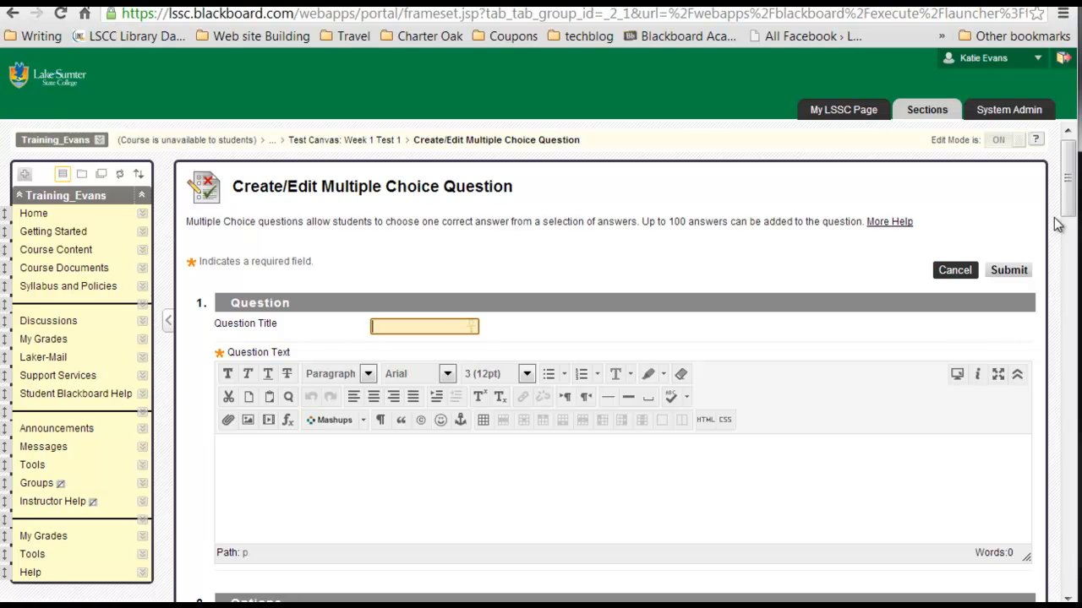
scroll(1065, 226, "down", 2)
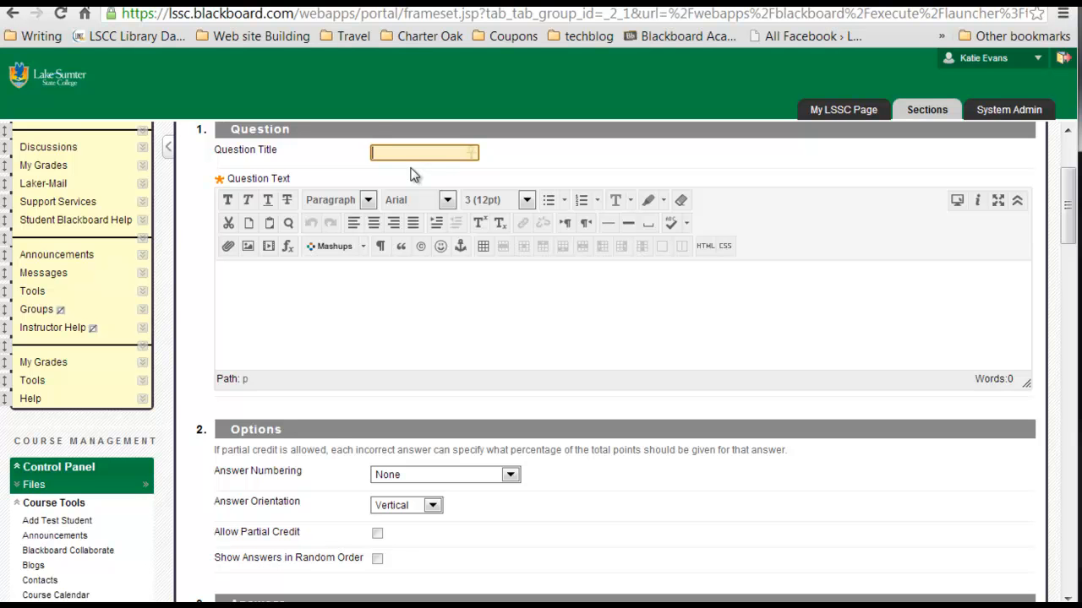
left_click(413, 155)
left_click(413, 172)
scroll(408, 336, "up", 1)
left_click(408, 336)
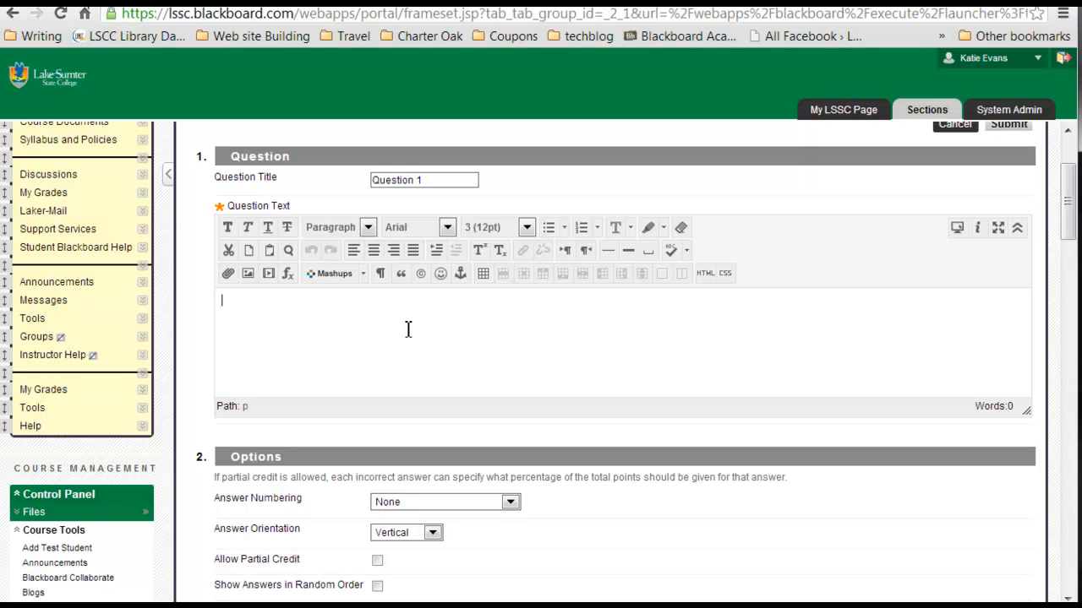
type("Why are fire trucks red?")
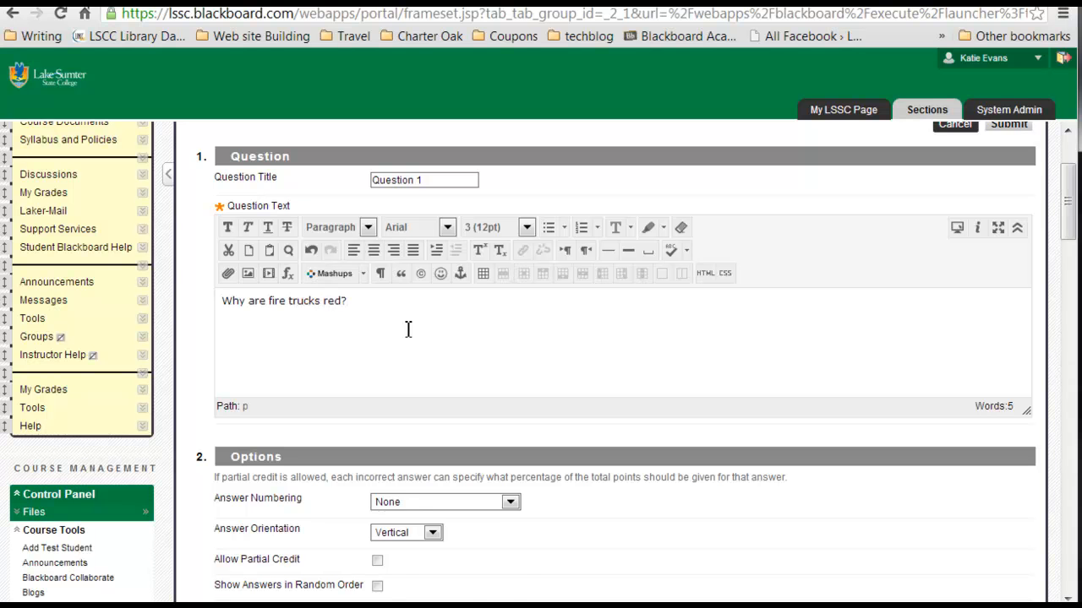
Step: Set the answer numbering to numerals (1, 2, 3) and enter "So they are easy to see." as Answer 1
left_click(500, 504)
left_click(488, 548)
left_click_drag(1070, 211, 1063, 285)
left_click(595, 390)
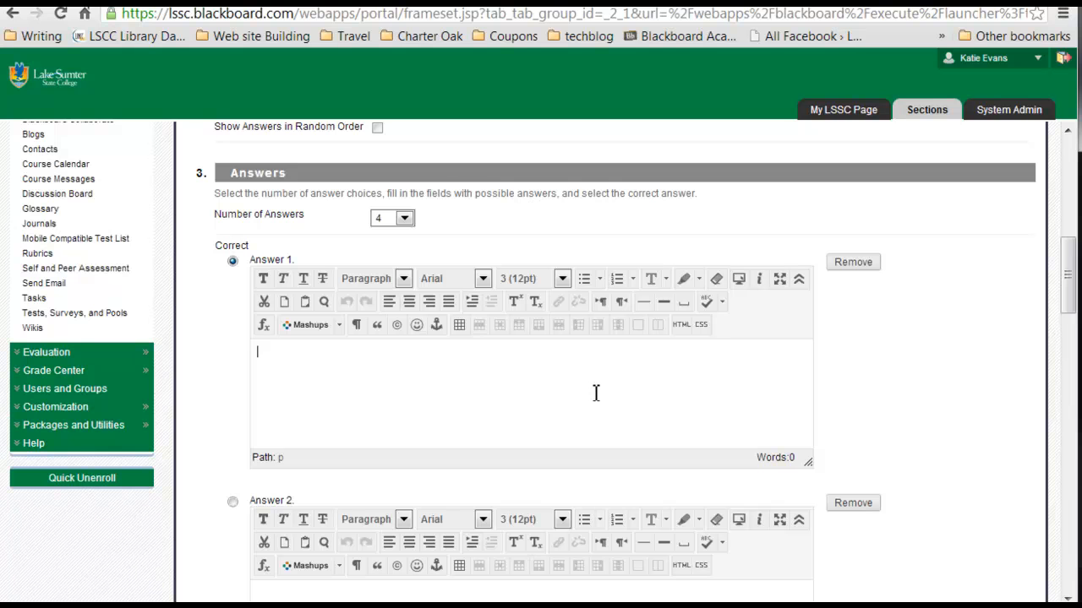
type("So they are easy to see.")
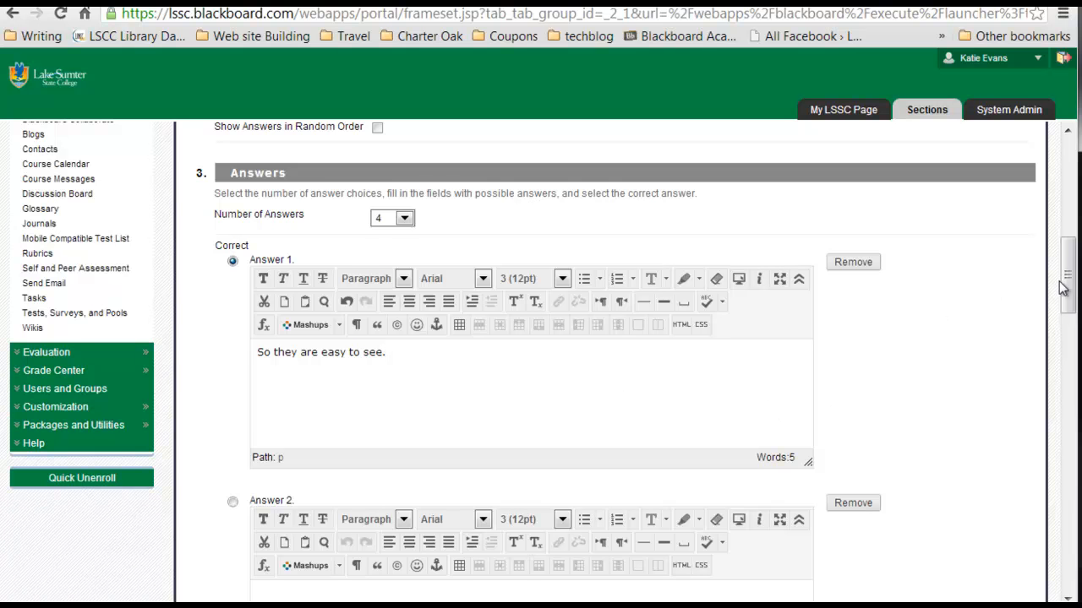
Step: Fill in Answer 2 as "just because", Answer 3 as "don't know" and Answer 4 as "etc"
left_click_drag(1067, 282, 1065, 298)
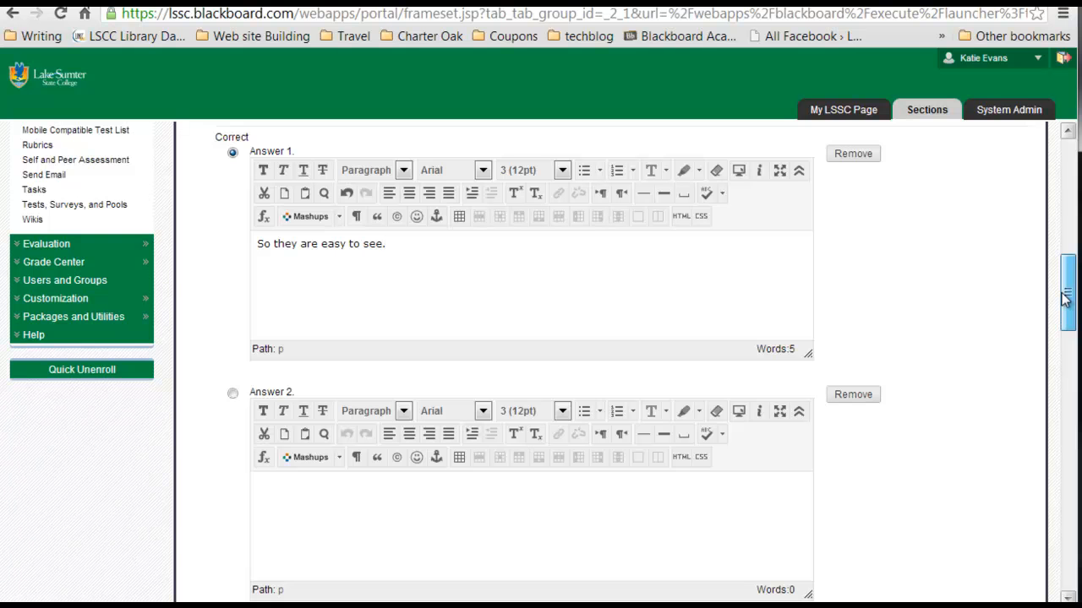
left_click_drag(1065, 297, 1063, 314)
left_click(679, 413)
type("just because")
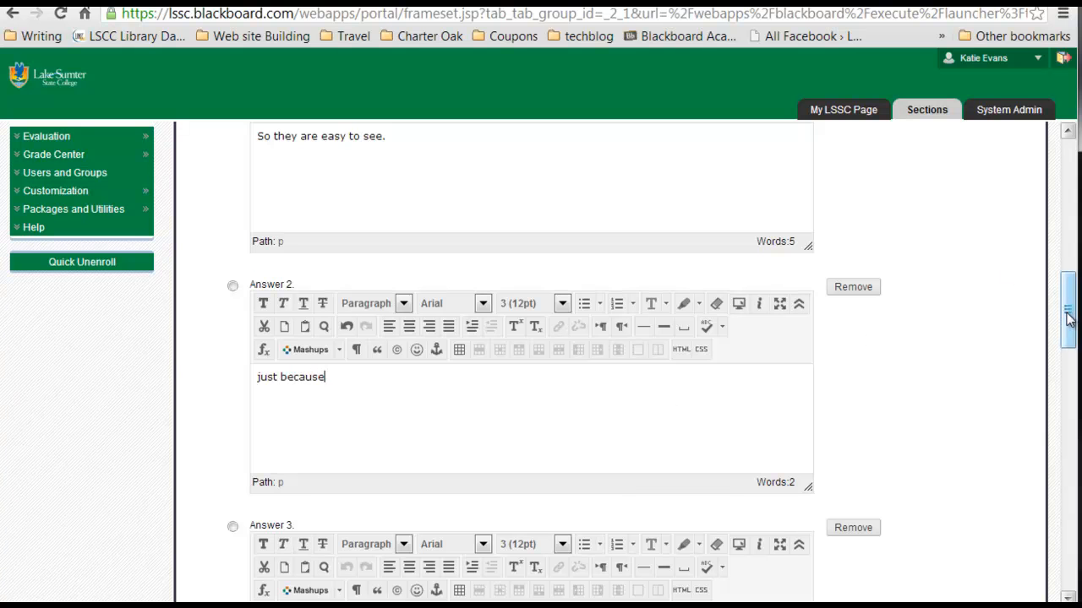
left_click_drag(1069, 313, 1067, 358)
left_click(689, 361)
type("don't know")
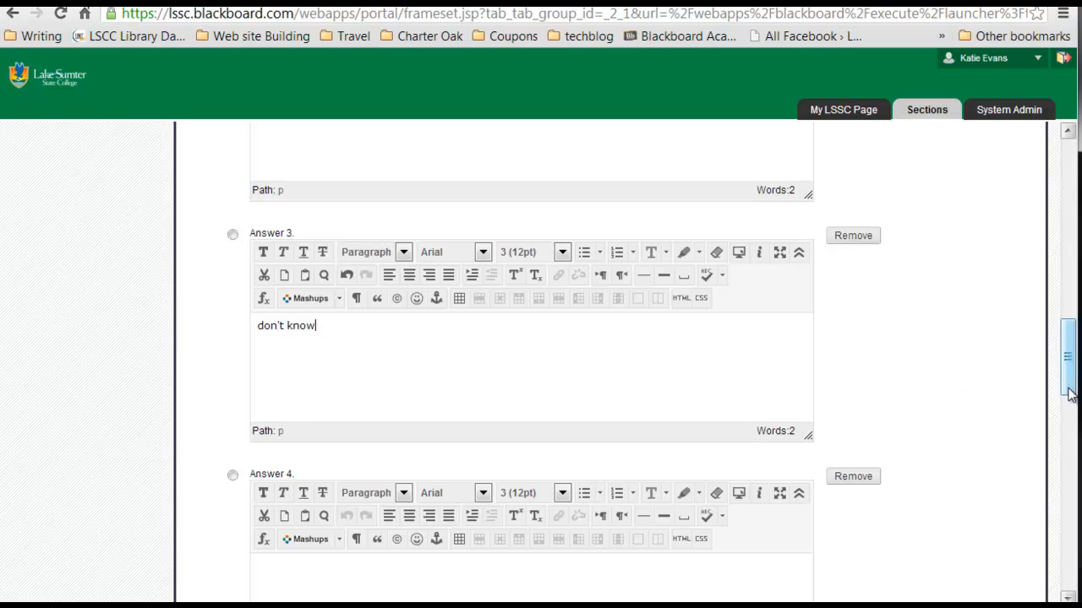
scroll(1068, 363, "down", 2)
left_click(558, 492)
type("etc")
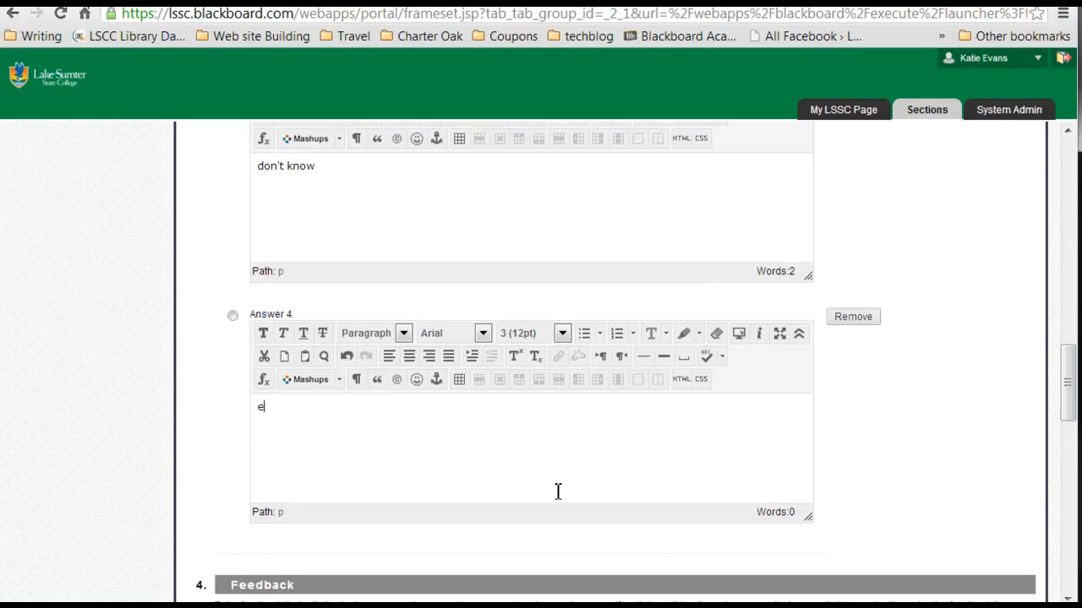
Step: Enter "good job!" as the correct response feedback and "Nope. Try again." as the incorrect response feedback
left_click_drag(1067, 407, 1068, 485)
left_click(810, 319)
type("good jo")
key("BackSpace")
key("BackSpace")
type("job!")
left_click(751, 516)
type("Nope. ")
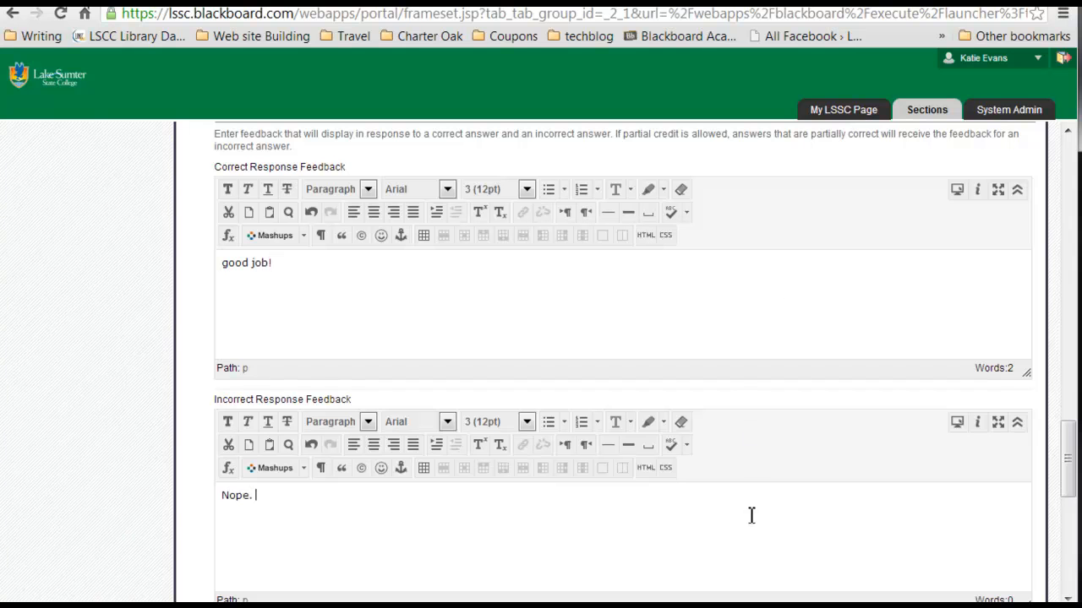
type("Try again.")
Step: Submit the multiple choice question, leaving the categories, keywords and instructor notes empty
left_click_drag(1069, 478, 1069, 544)
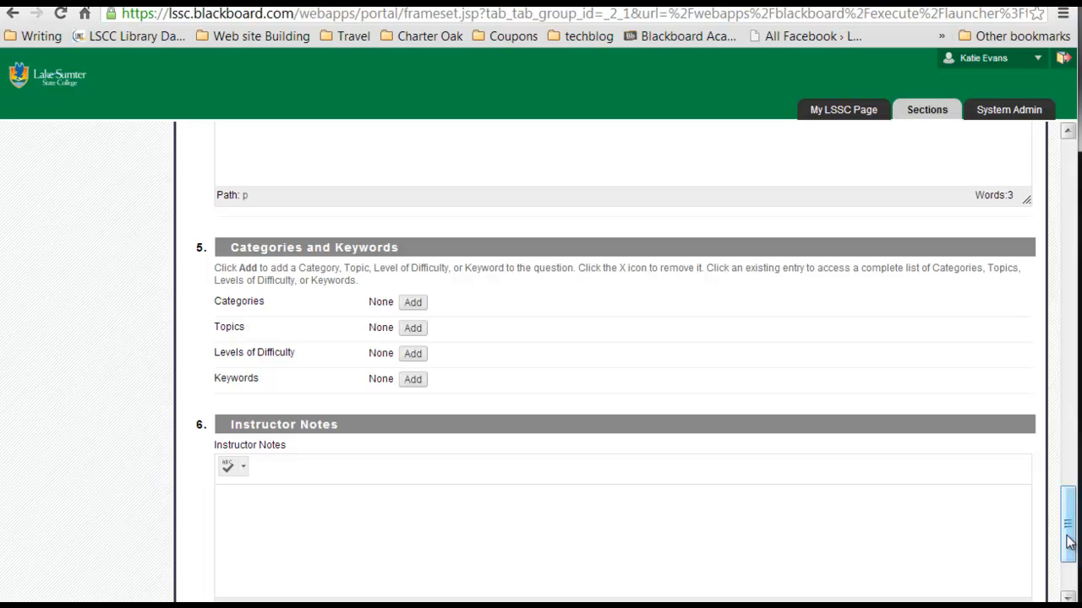
left_click_drag(1069, 543, 1062, 568)
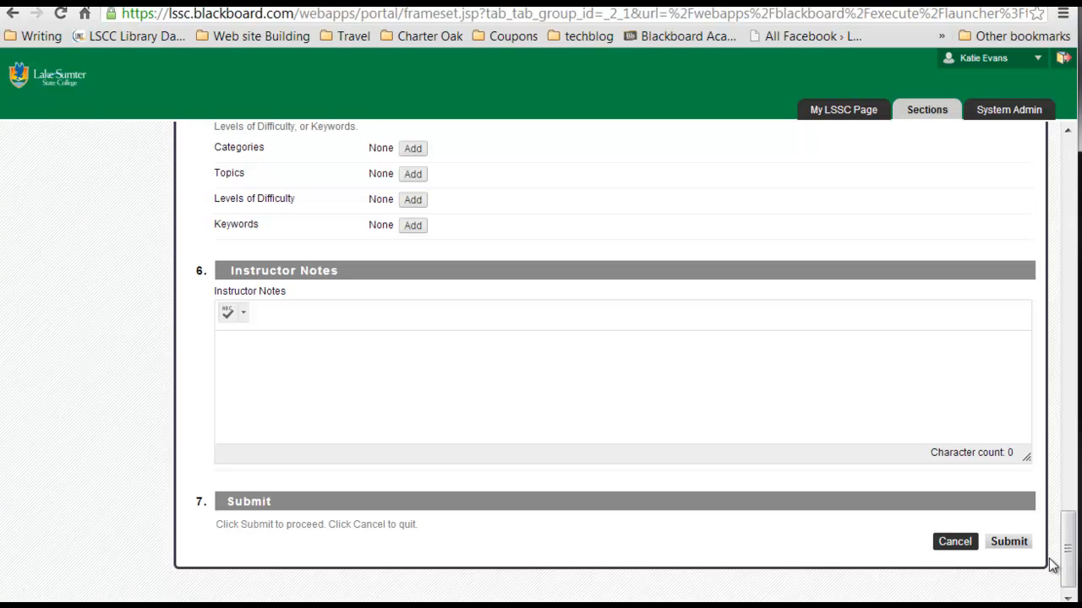
left_click(1005, 547)
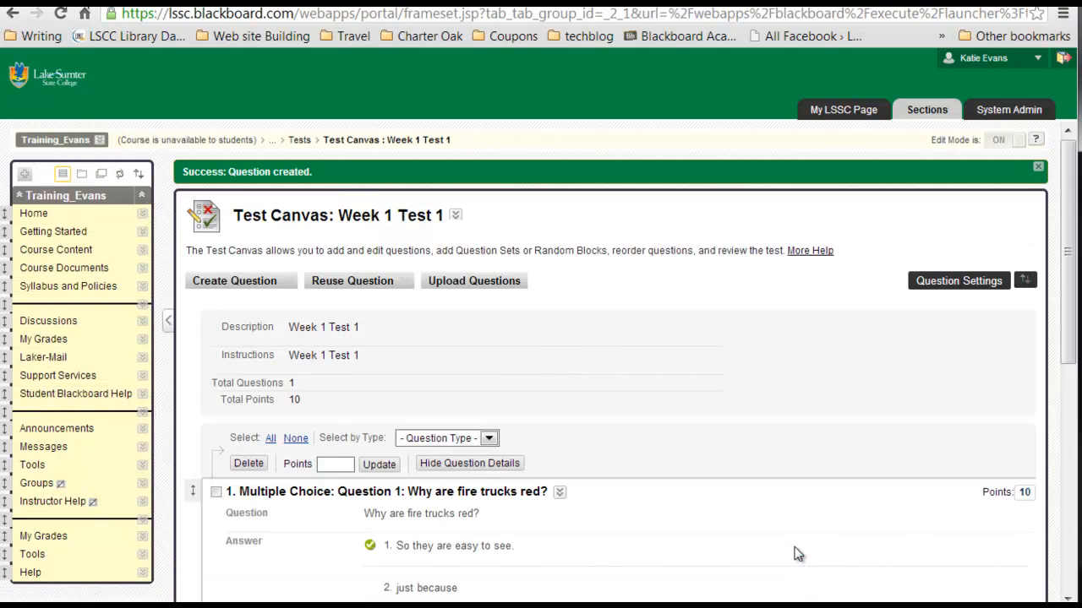
left_click_drag(1071, 290, 1058, 368)
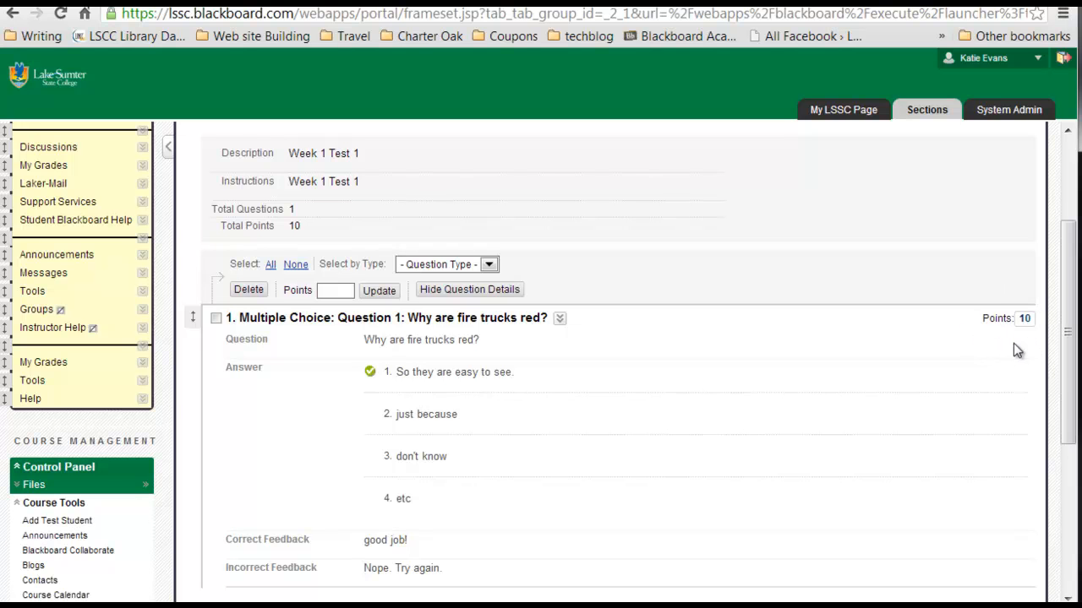
left_click_drag(1062, 369, 1062, 332)
left_click(264, 189)
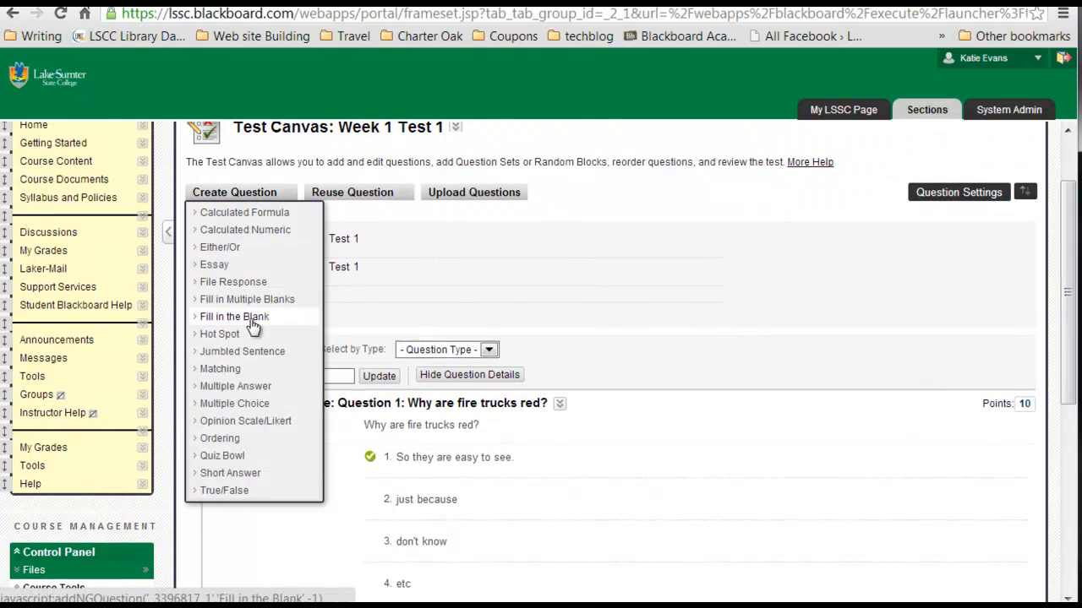
Step: Finish editing the test canvas and add Week 1 Test 1 to the Week 1 content area
left_click_drag(1067, 397, 1053, 483)
scroll(1054, 484, "down", 3)
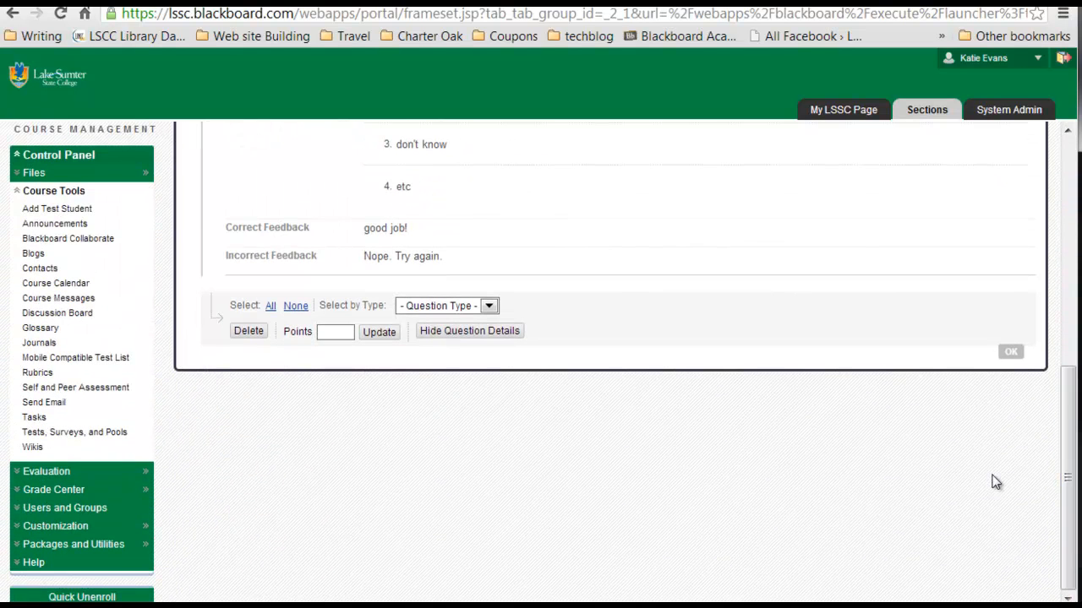
left_click(1010, 357)
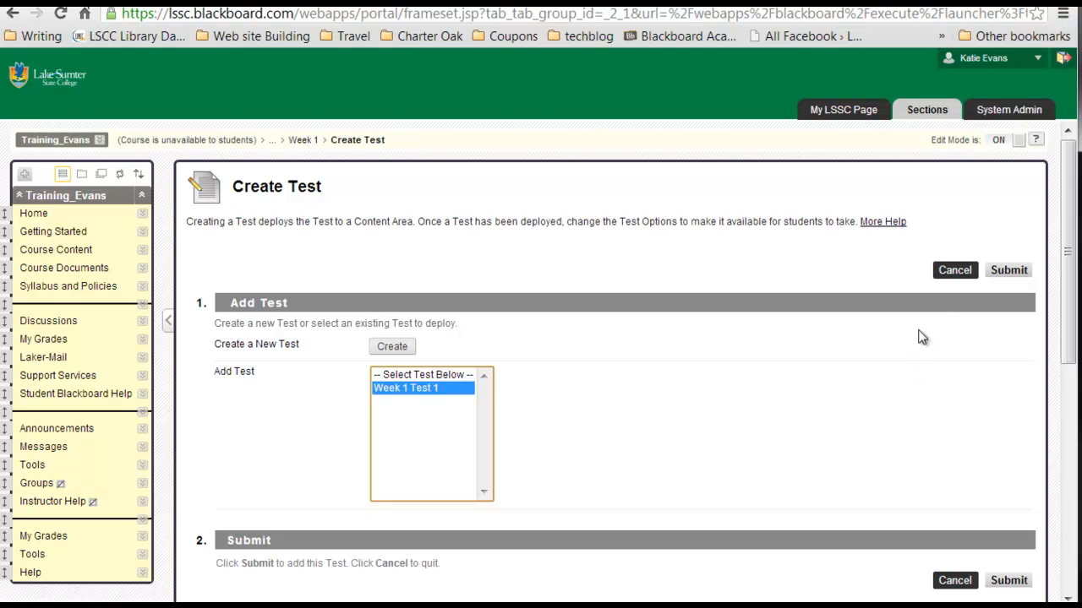
left_click(1009, 271)
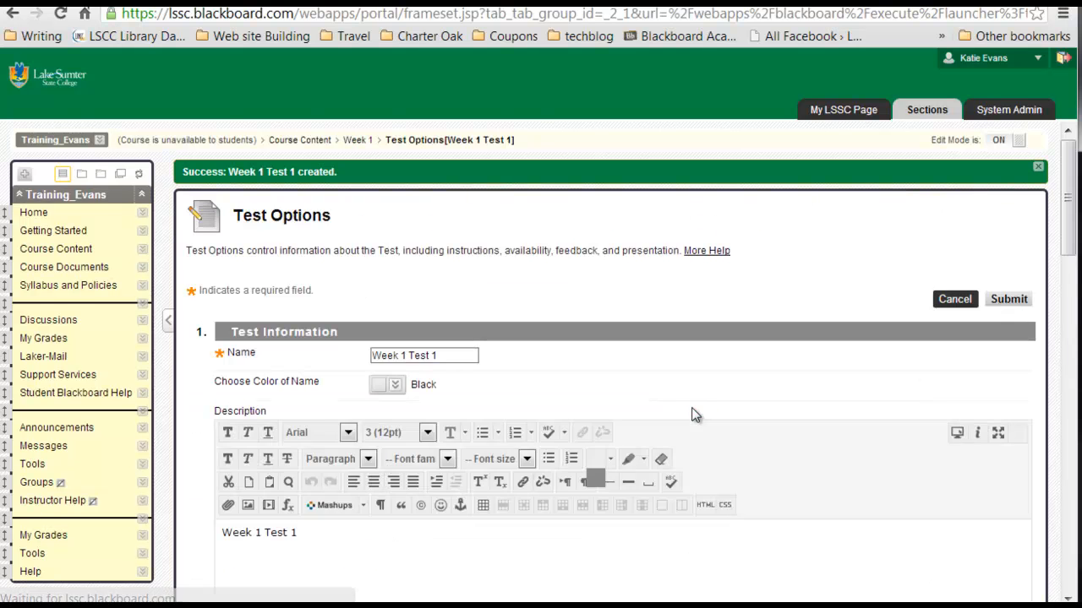
Step: Replace the test description with "Take this test before Sunday at 11 PM!" and set the test to open in a new window
left_click_drag(1062, 196, 1063, 246)
left_click_drag(368, 298, 104, 296)
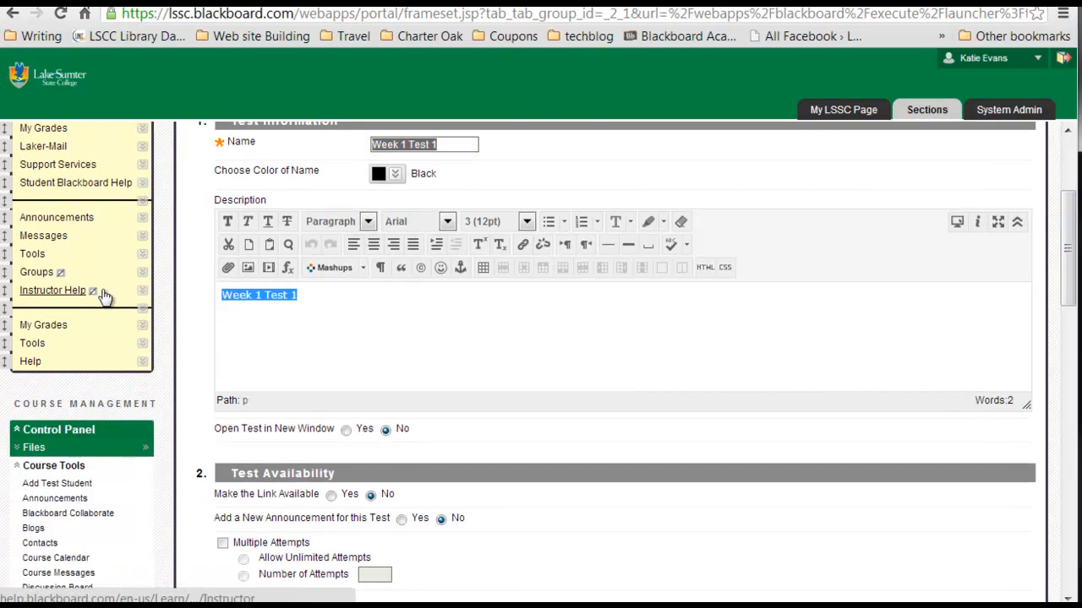
type("Take this tes")
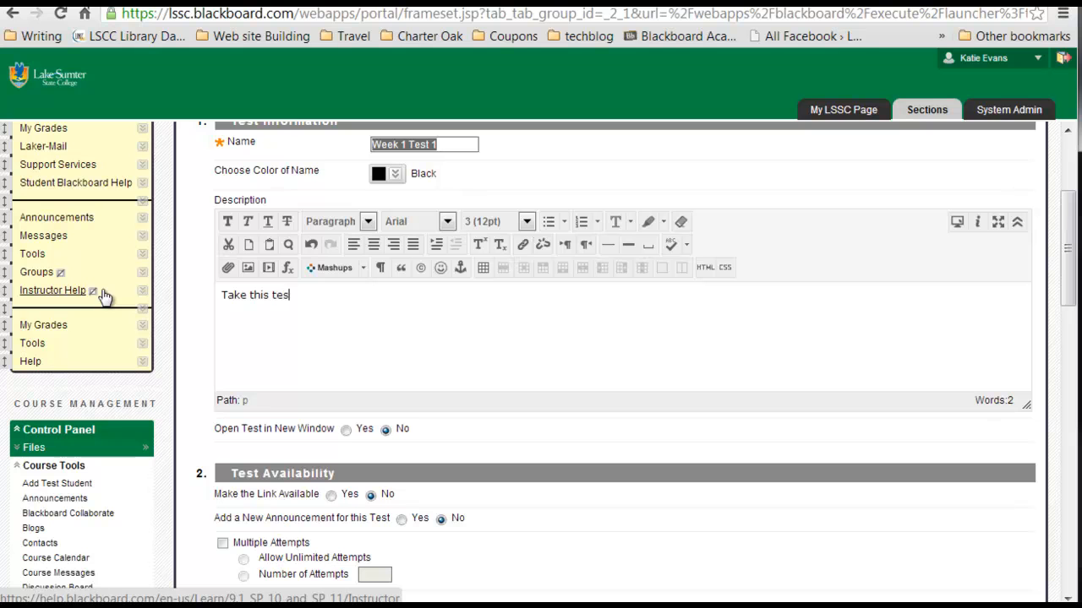
type("t before Sunday at 11 PM!")
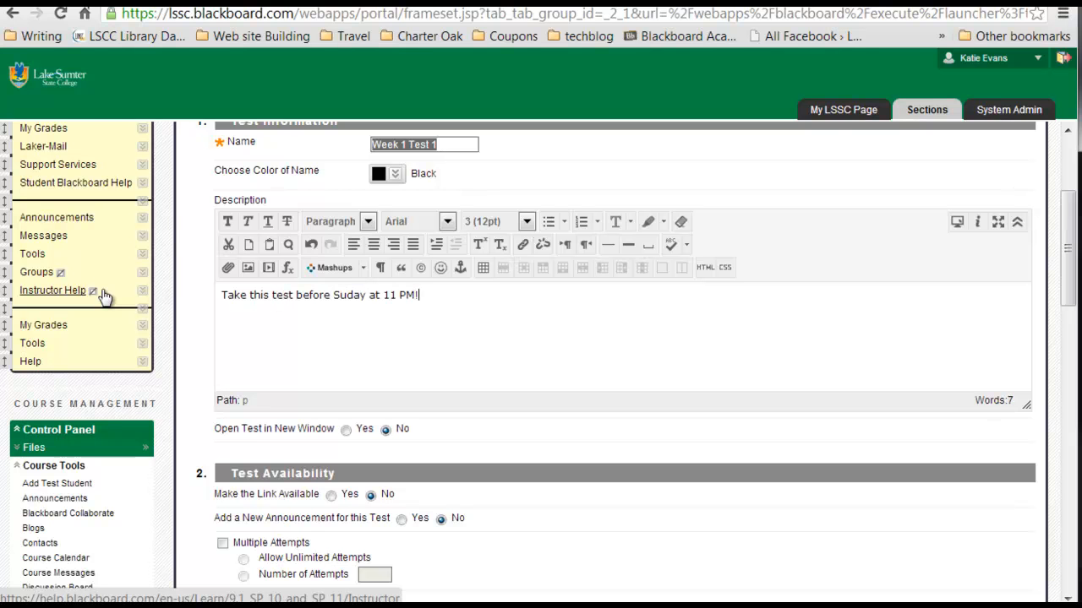
left_click(346, 295)
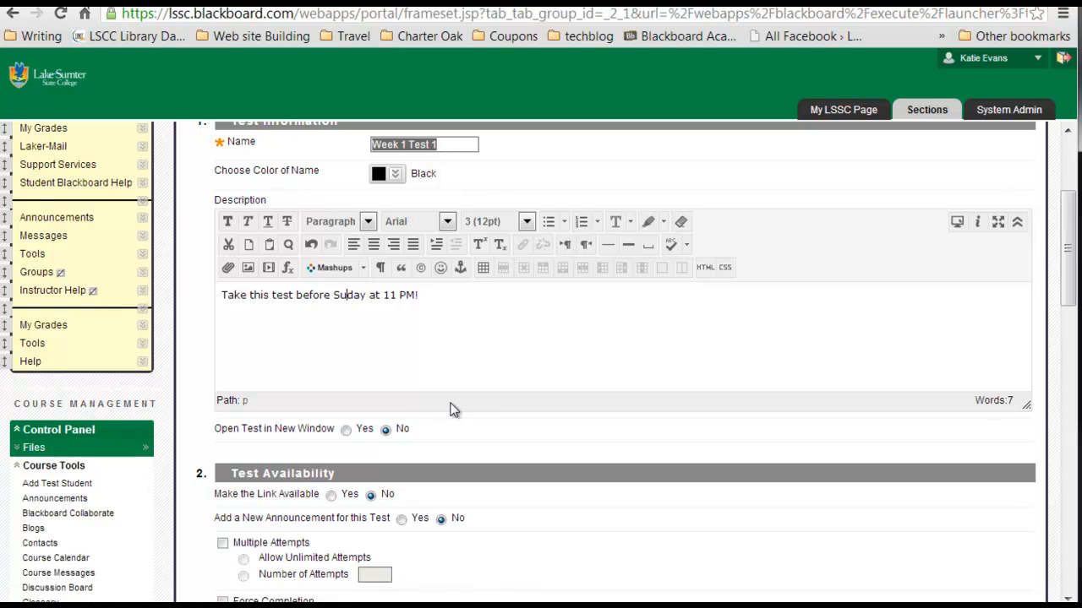
type("n")
left_click(345, 430)
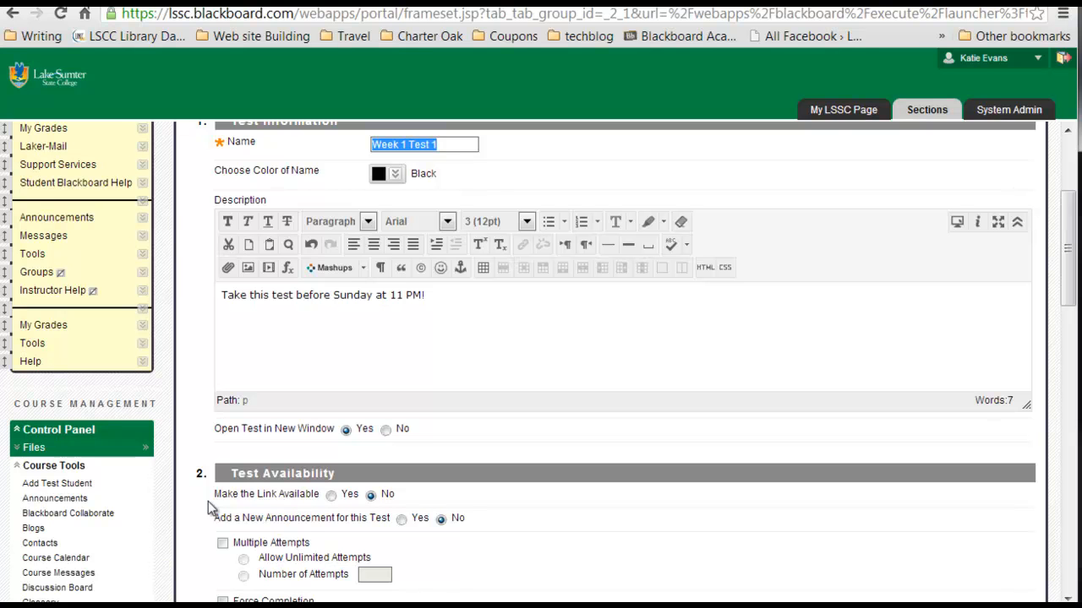
Step: Make the test link available, and enable multiple attempts and force completion in the test availability options
left_click(331, 495)
left_click_drag(1069, 289, 1044, 372)
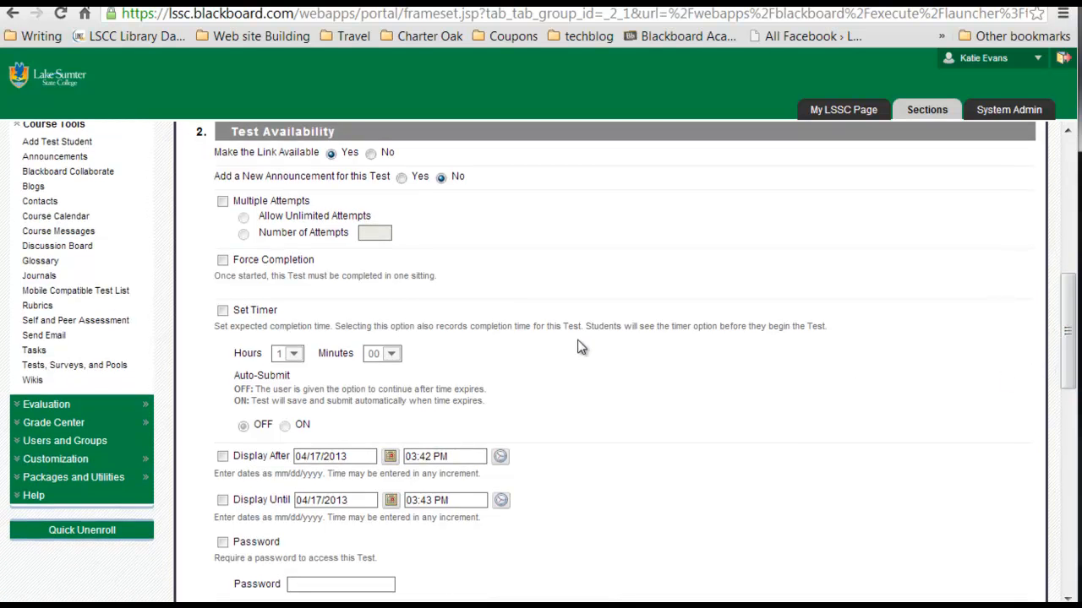
left_click(243, 201)
left_click_drag(1072, 342, 1071, 359)
left_click(263, 211)
Step: Add Feedback to the types of test feedback displayed upon completion, keeping Score selected
left_click_drag(1070, 346, 1041, 440)
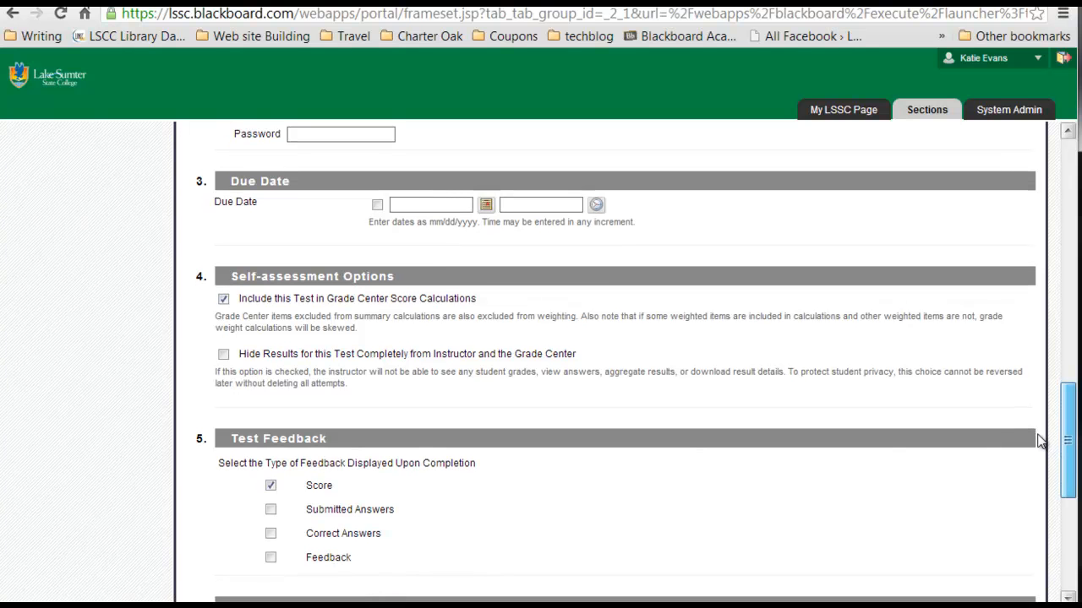
left_click_drag(1041, 440, 1041, 440)
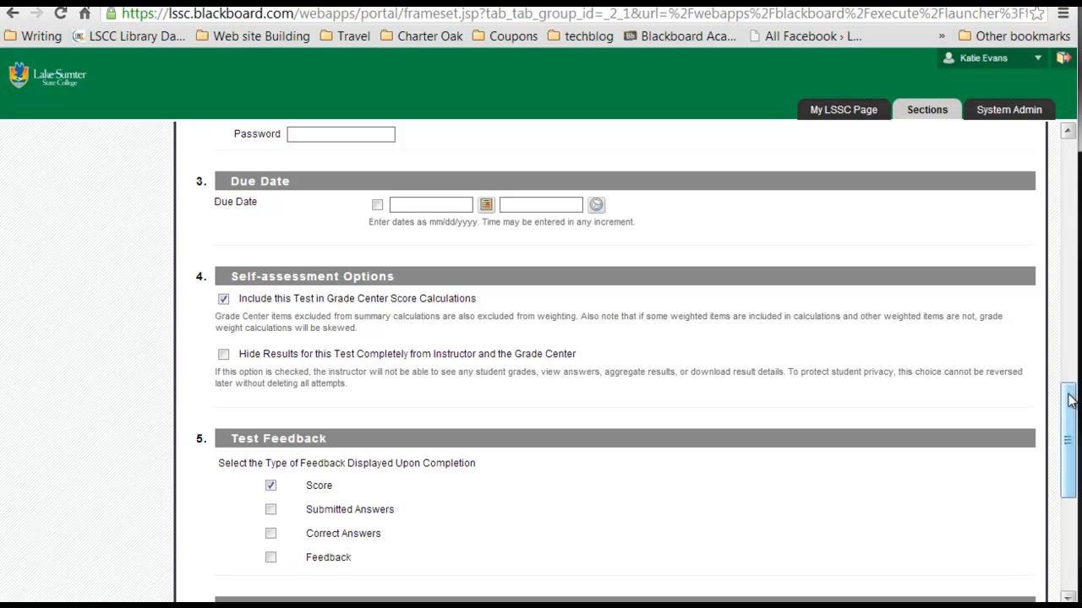
left_click_drag(1067, 397, 1065, 432)
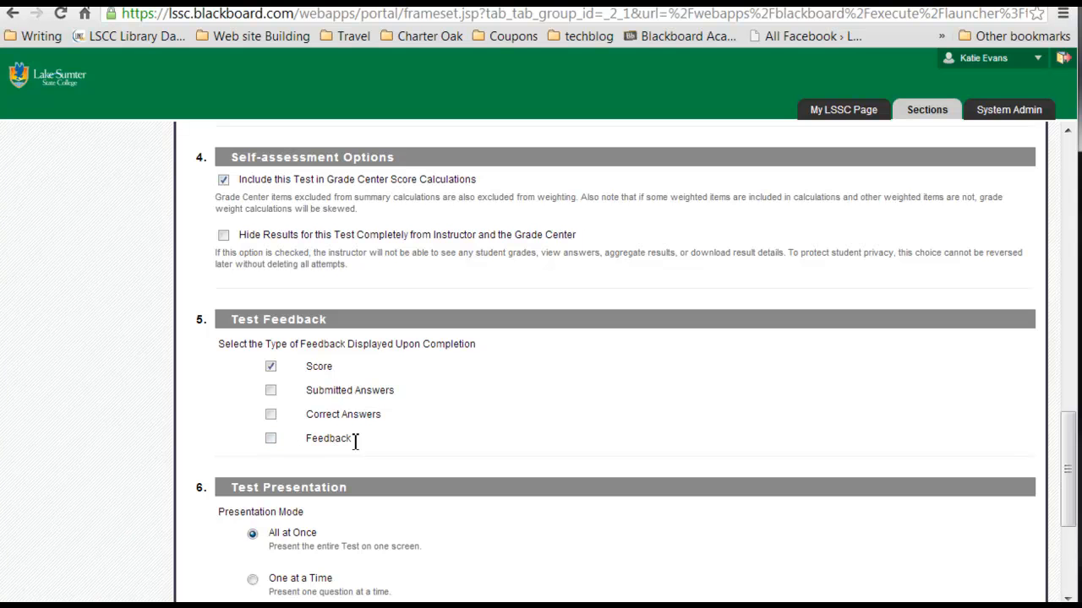
left_click(270, 440)
Step: Submit the test options, keeping the All at Once presentation mode and leaving question randomizing off
left_click_drag(1069, 441, 1069, 501)
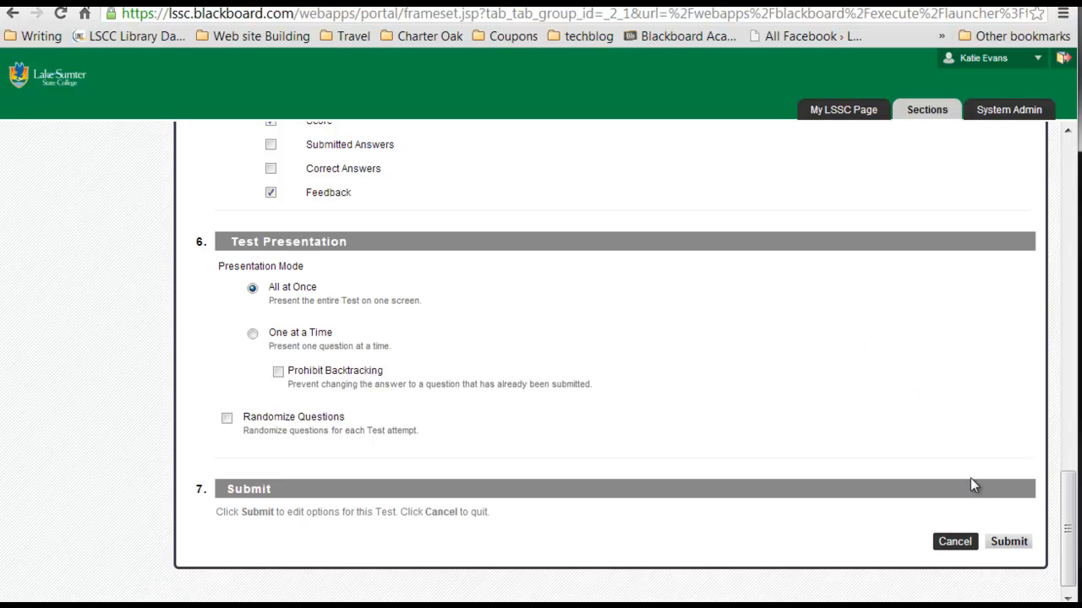
left_click_drag(1068, 520, 1056, 556)
left_click(1012, 536)
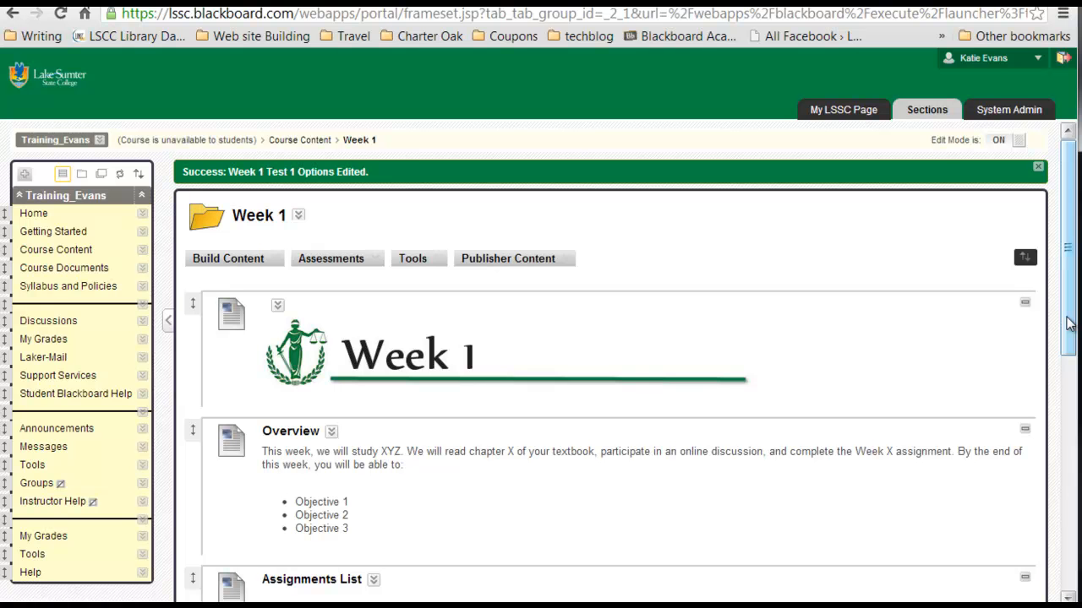
Step: Move Week 1 Test 1 above Summary and Next Steps in the Week 1 content list
left_click_drag(1069, 324, 1052, 565)
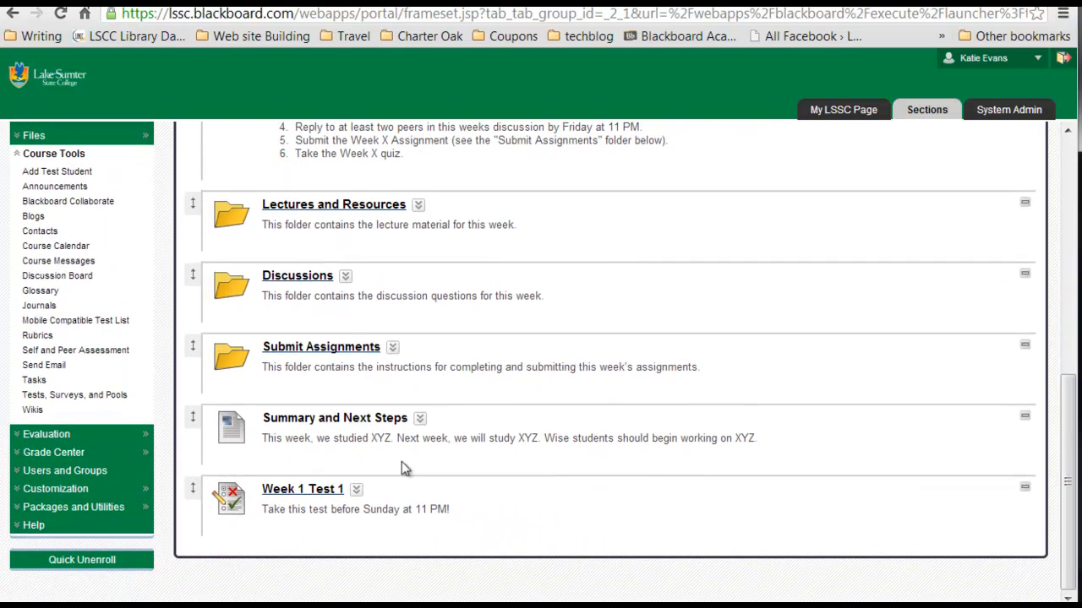
left_click_drag(185, 487, 216, 415)
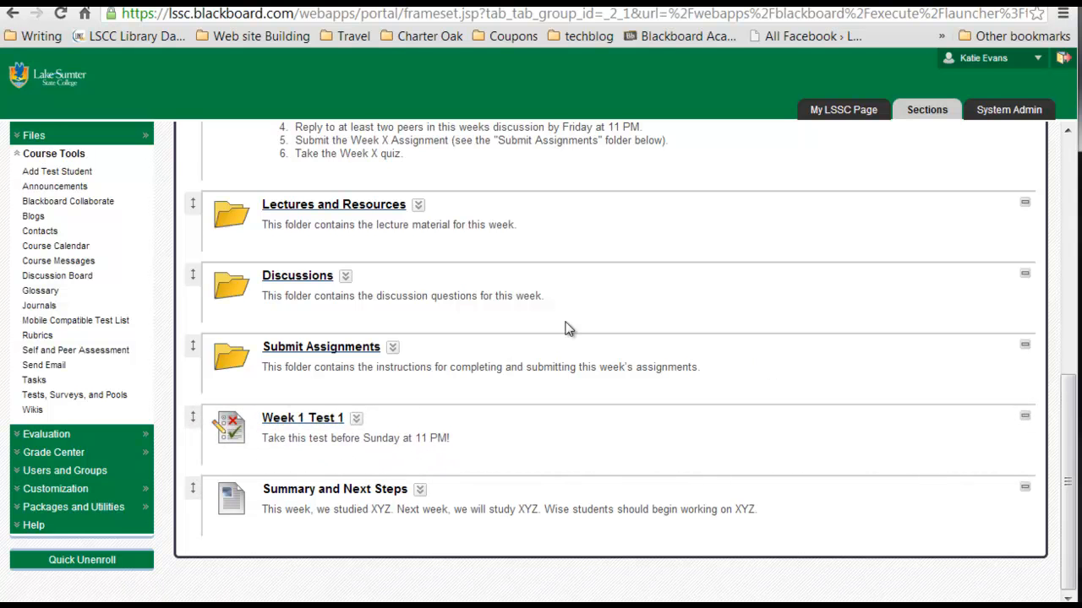
Step: Begin a preview of Week 1 Test 1, answer Question 1 with "So they are easy to see." and submit the test
left_click(314, 420)
left_click(1024, 330)
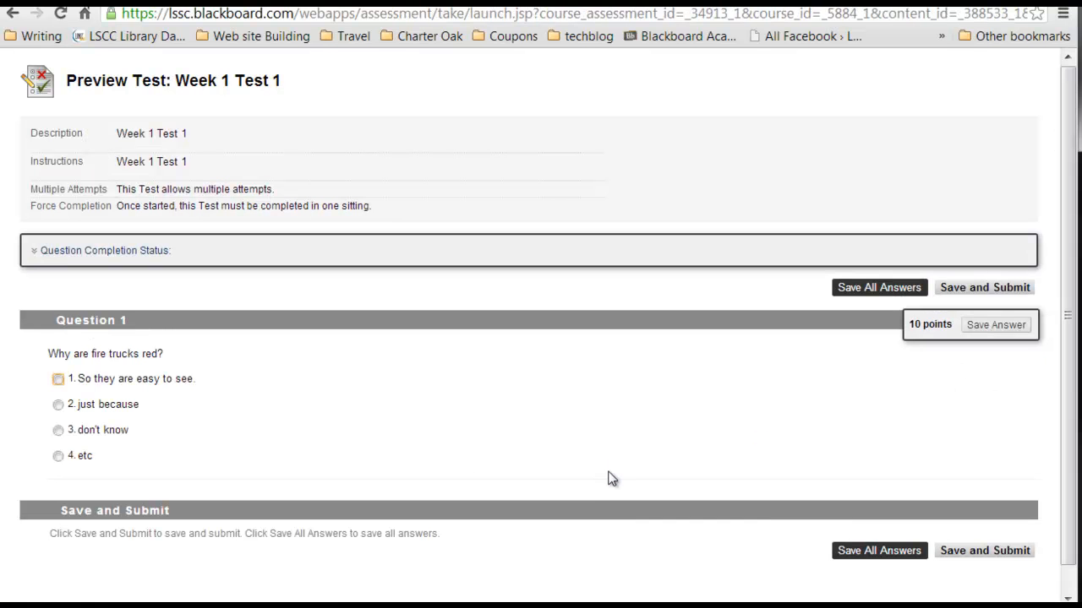
left_click(158, 383)
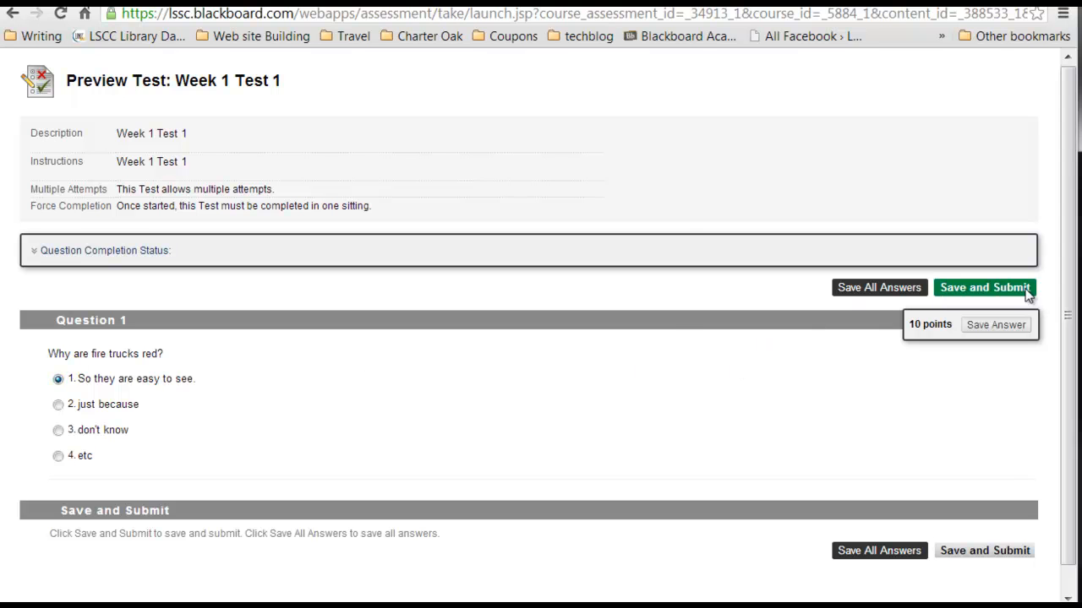
left_click(984, 287)
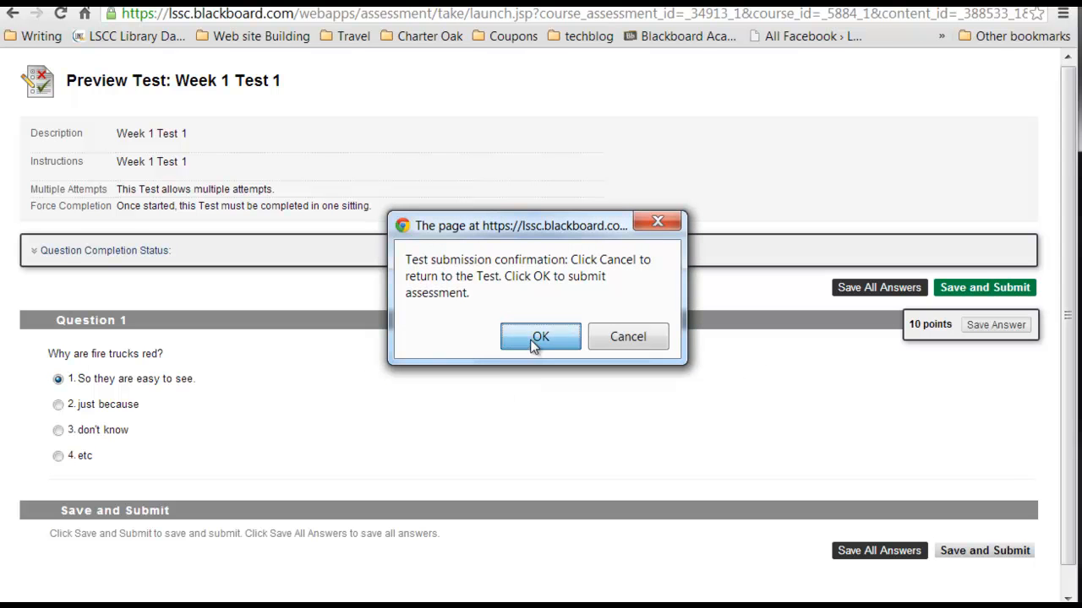